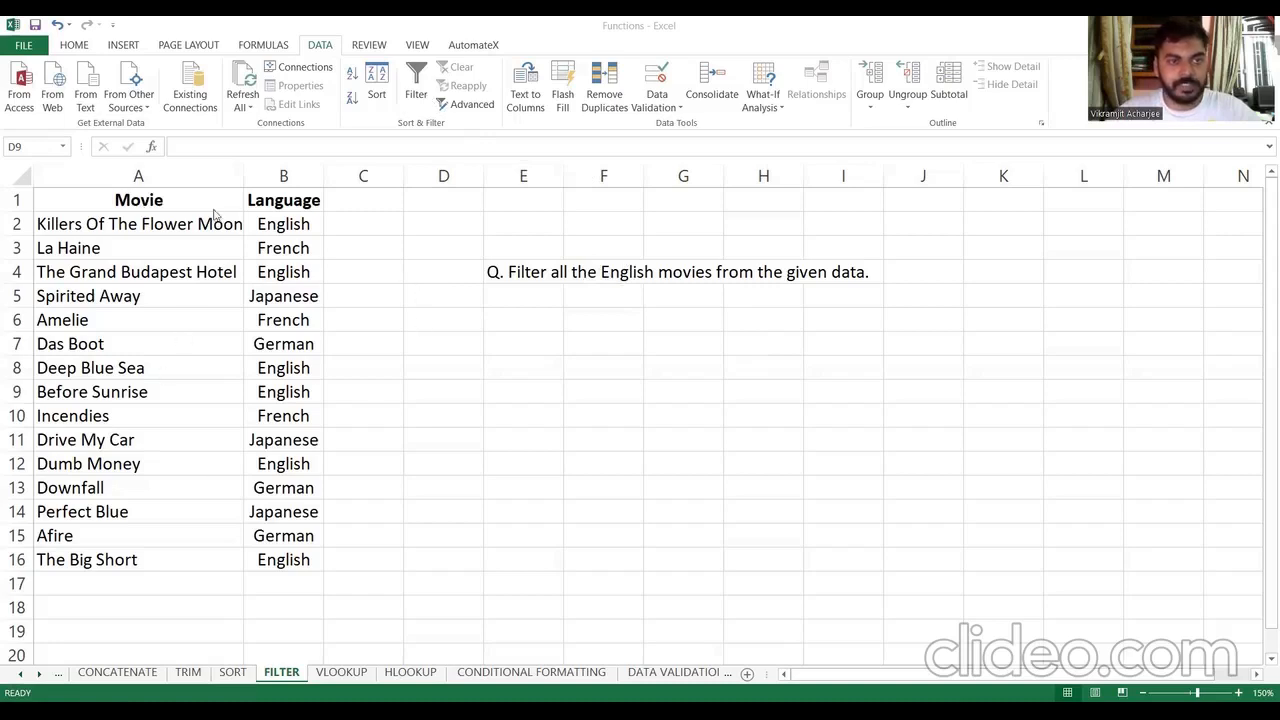
Step: Turn on filtering for the Language column, cells B1 to B16
drag(188, 204, 283, 322)
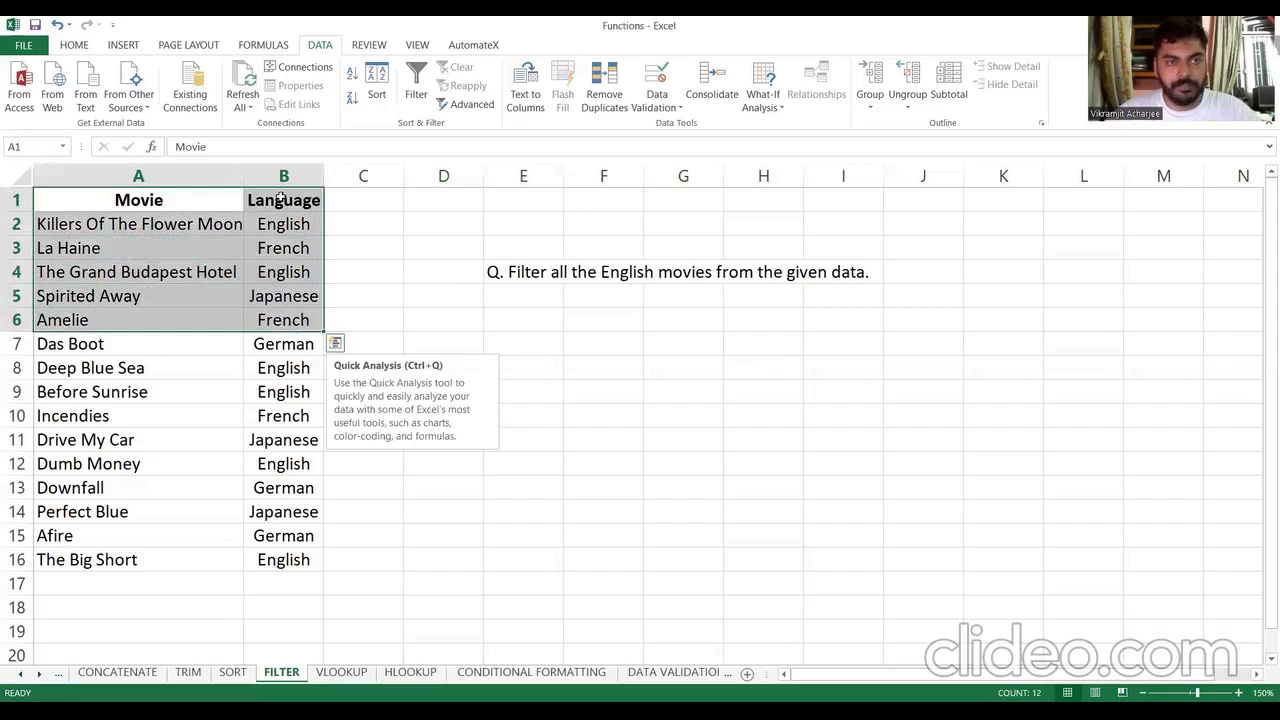
drag(281, 200, 277, 560)
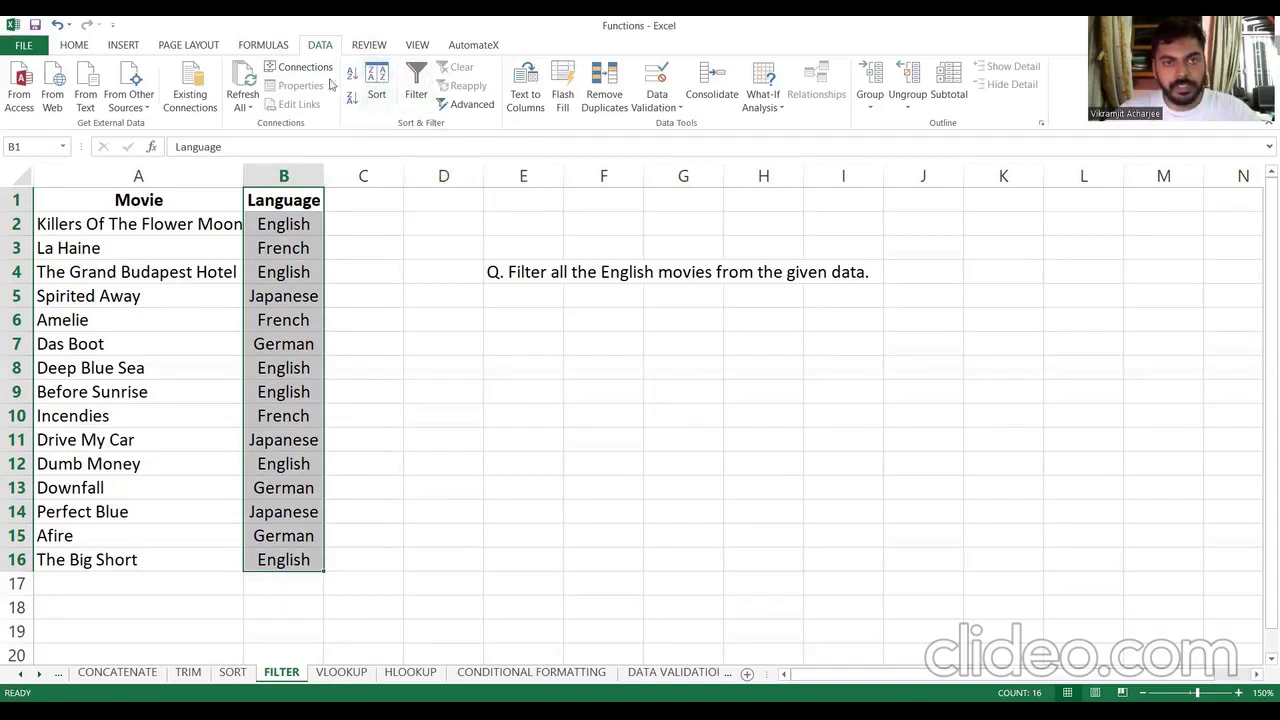
click(416, 82)
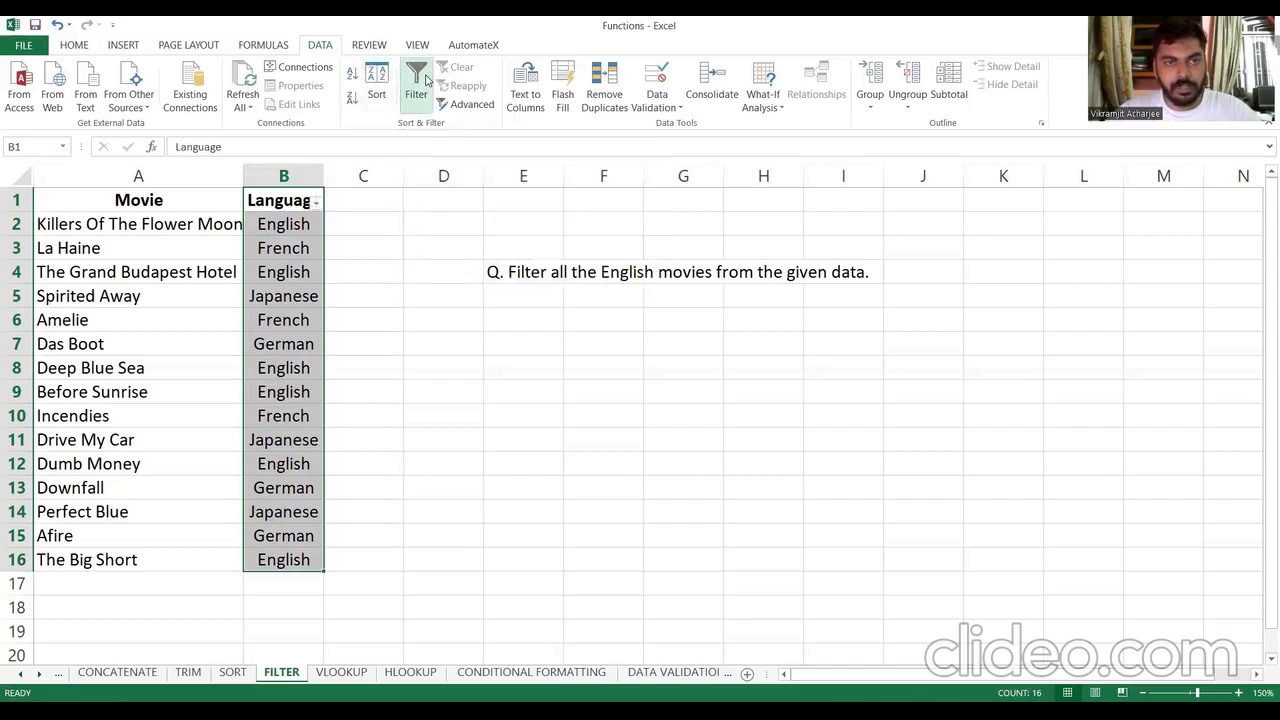
click(417, 270)
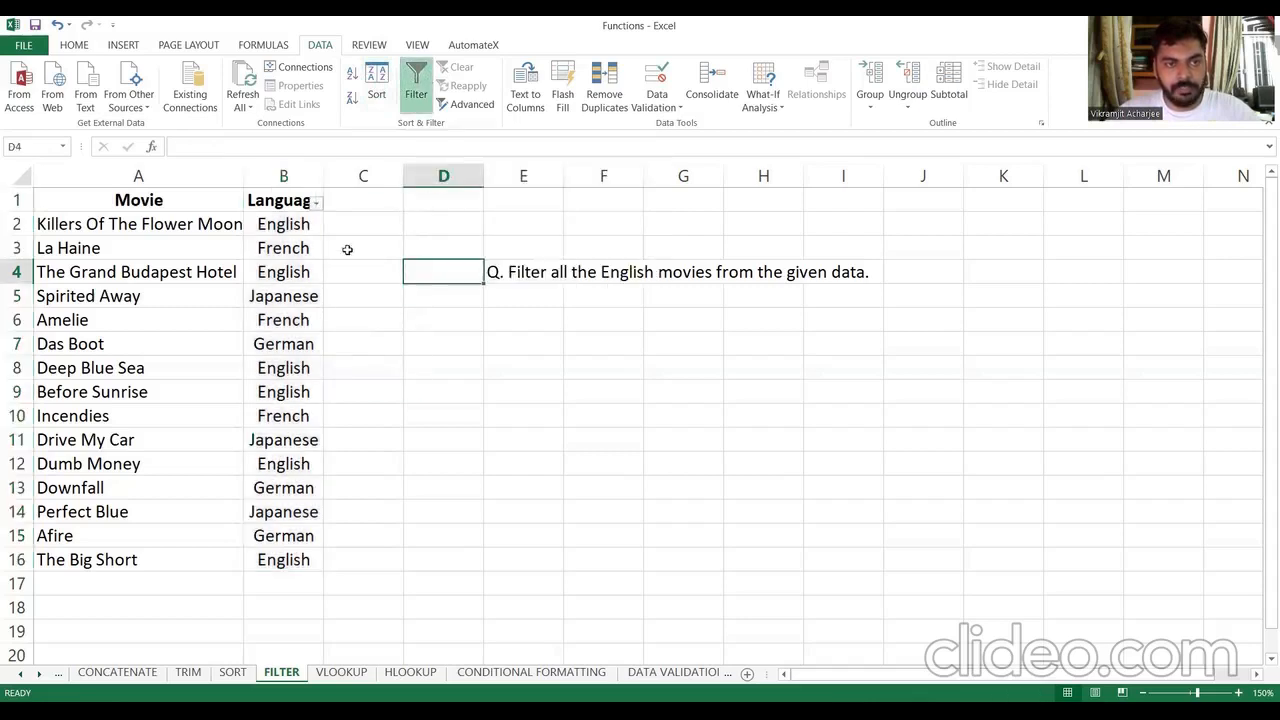
Step: Filter the Language column to show only English movies
click(317, 205)
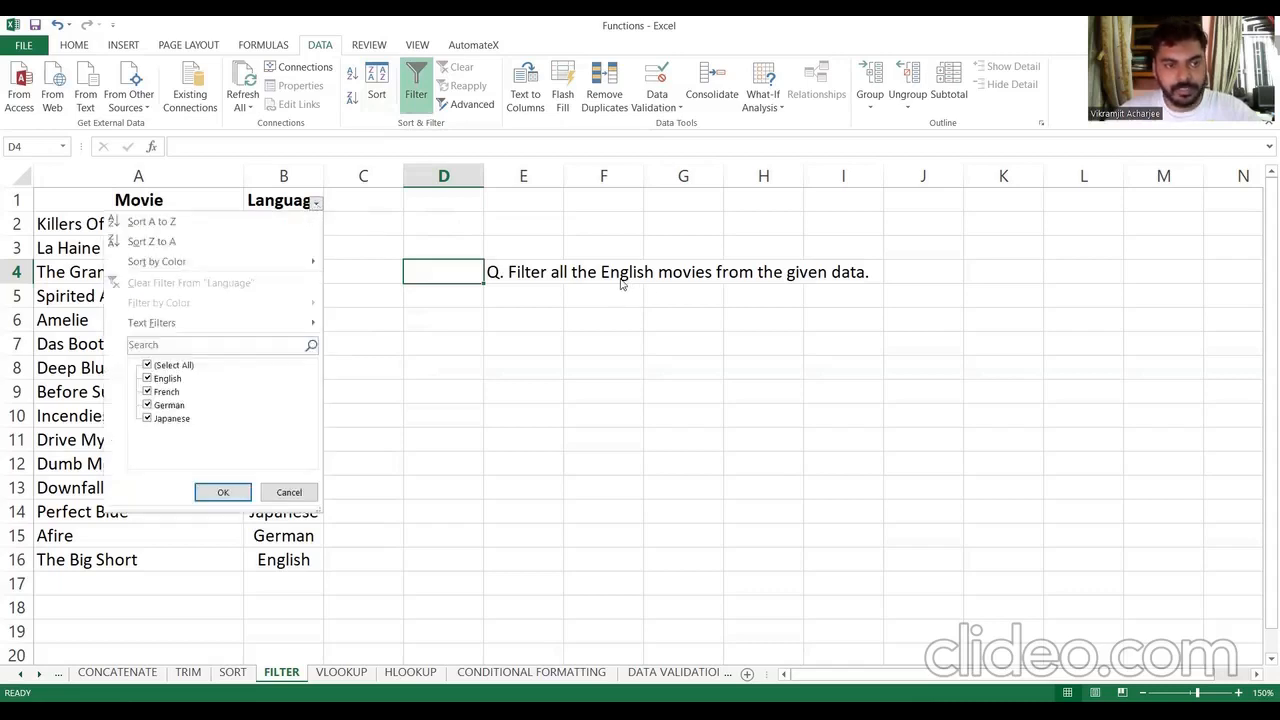
click(172, 366)
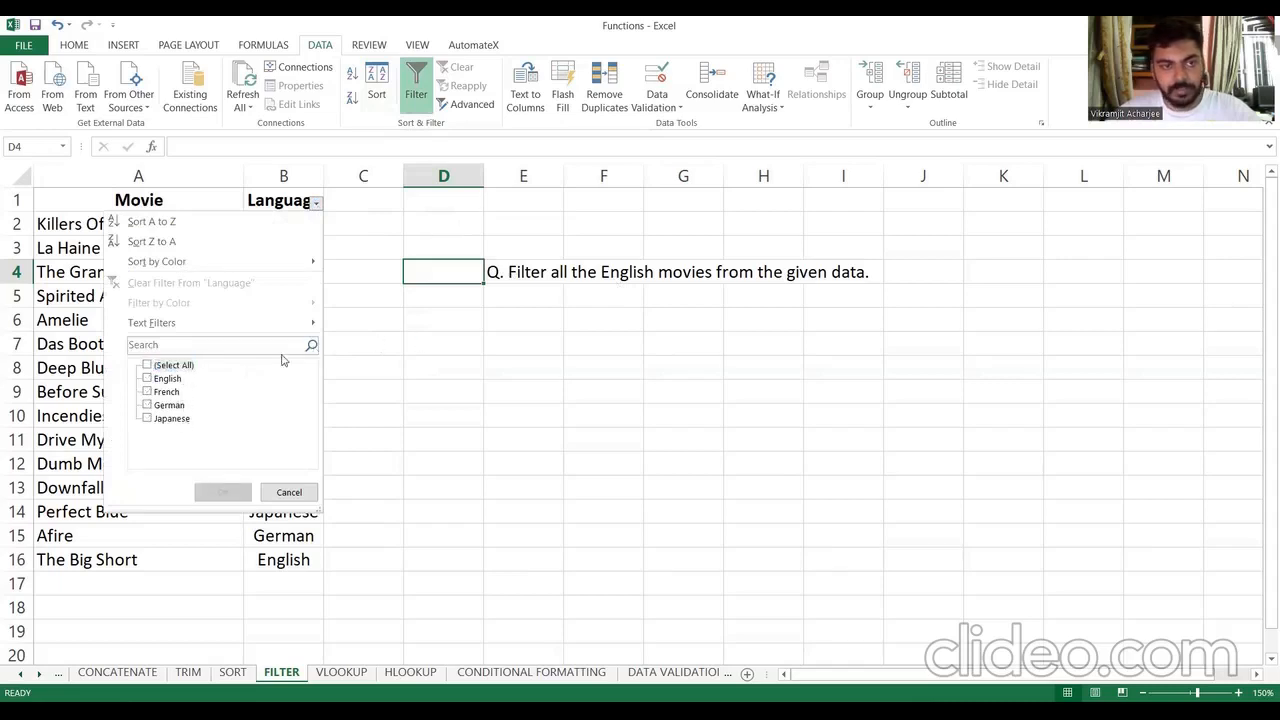
click(180, 381)
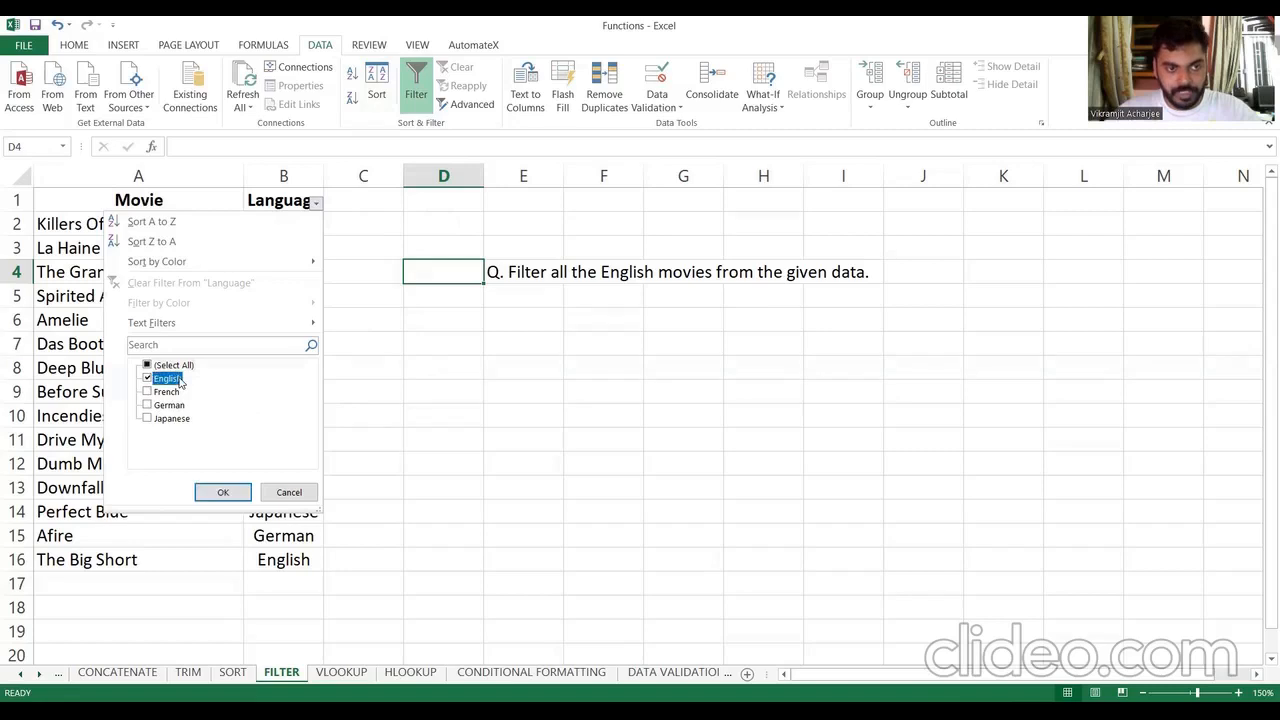
click(223, 492)
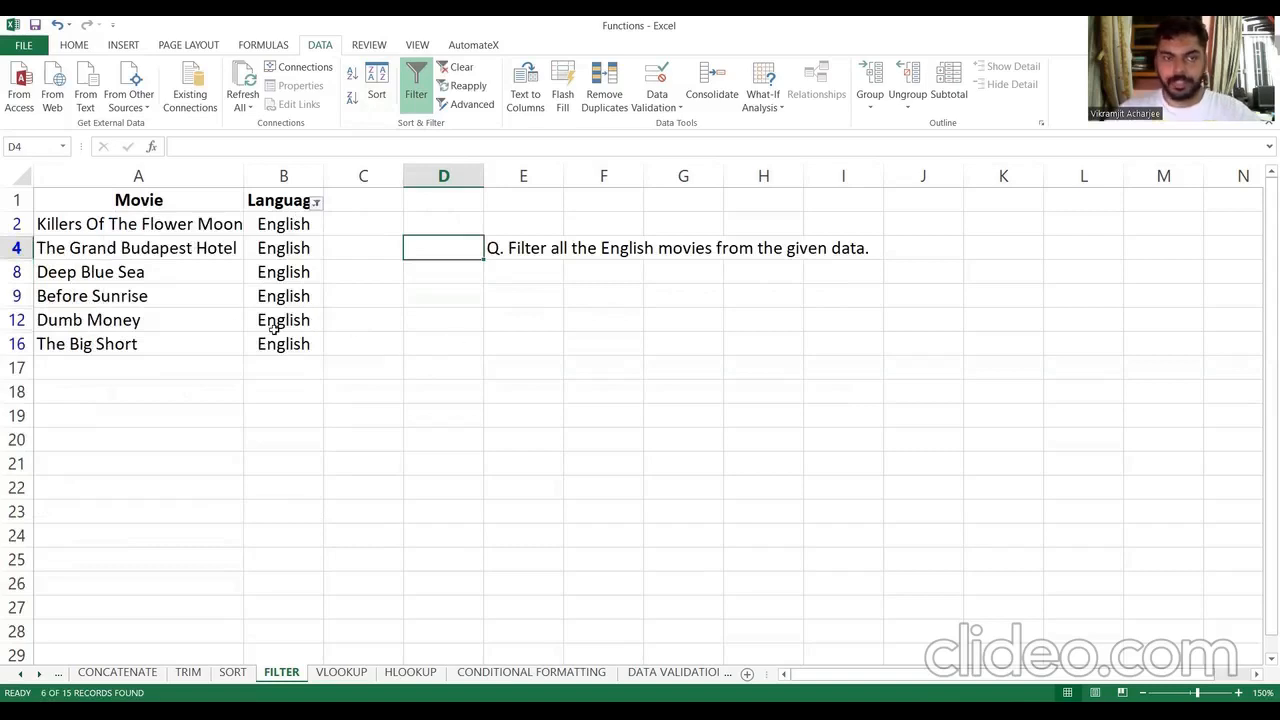
Step: Change the Language filter to show only German movies
click(316, 203)
click(176, 380)
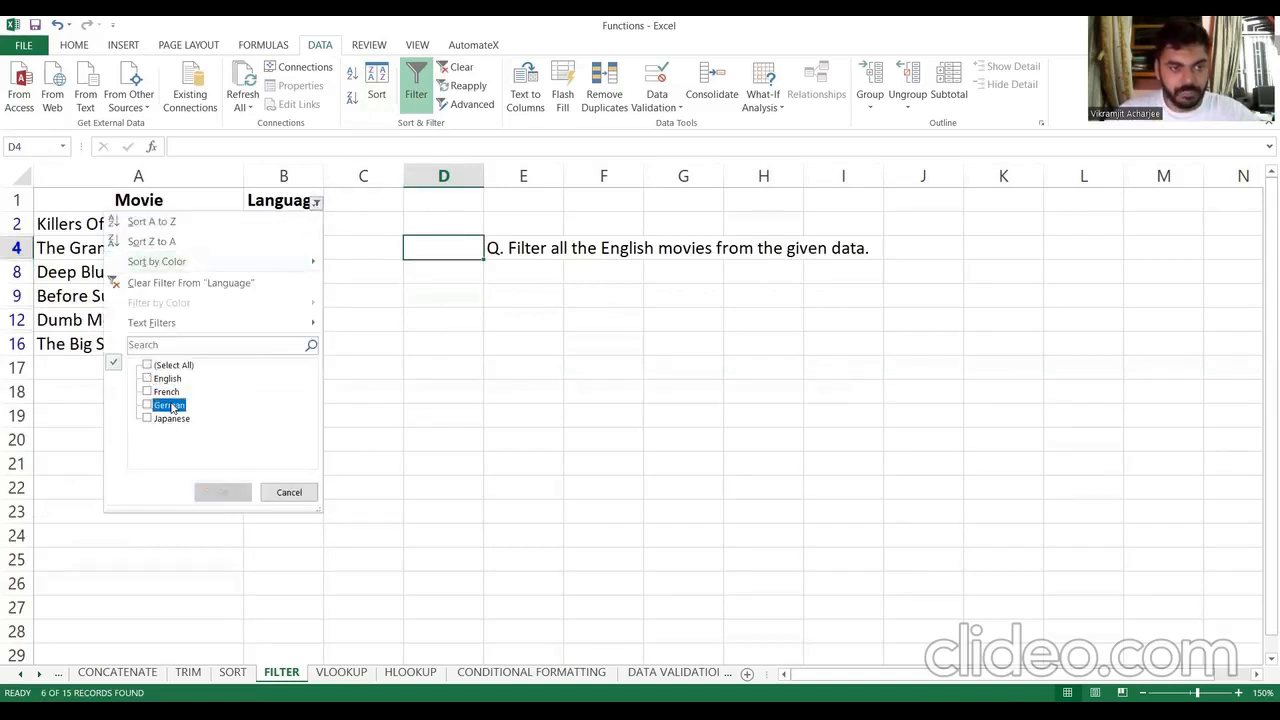
click(169, 405)
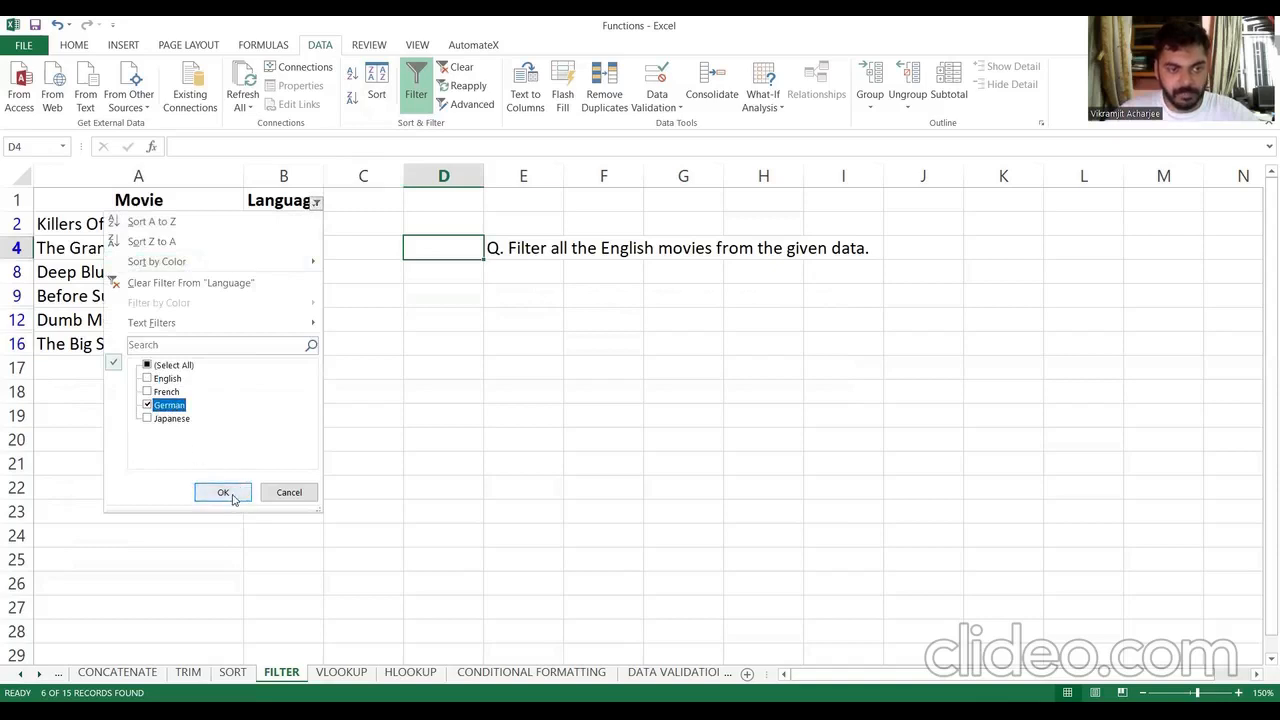
click(231, 496)
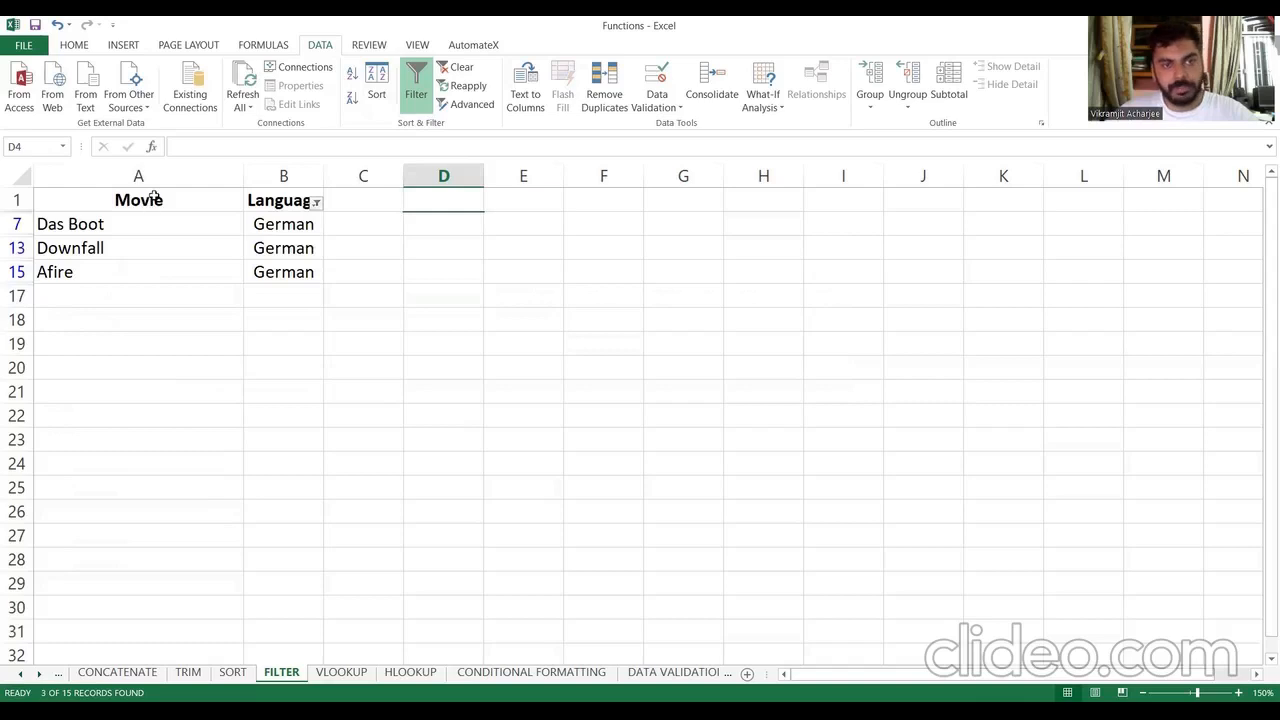
Step: Clear the German filter from the Language column and turn off filtering for B1 to B16
click(316, 204)
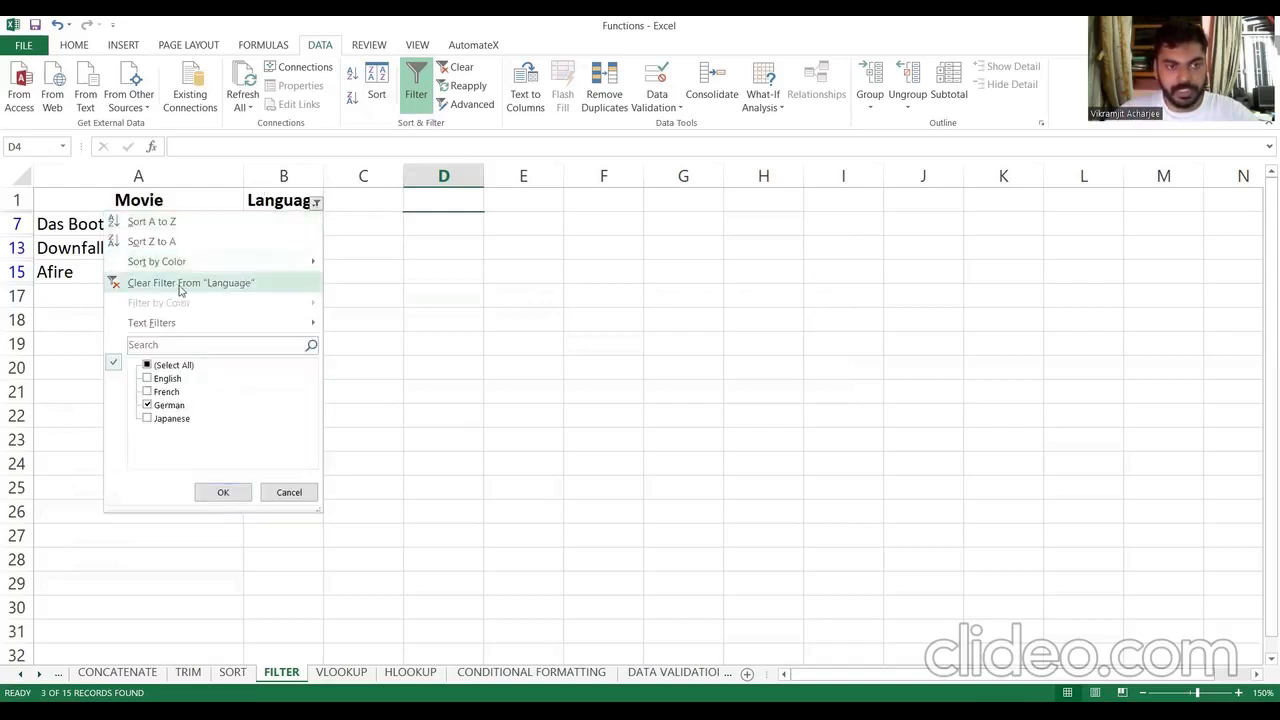
click(255, 285)
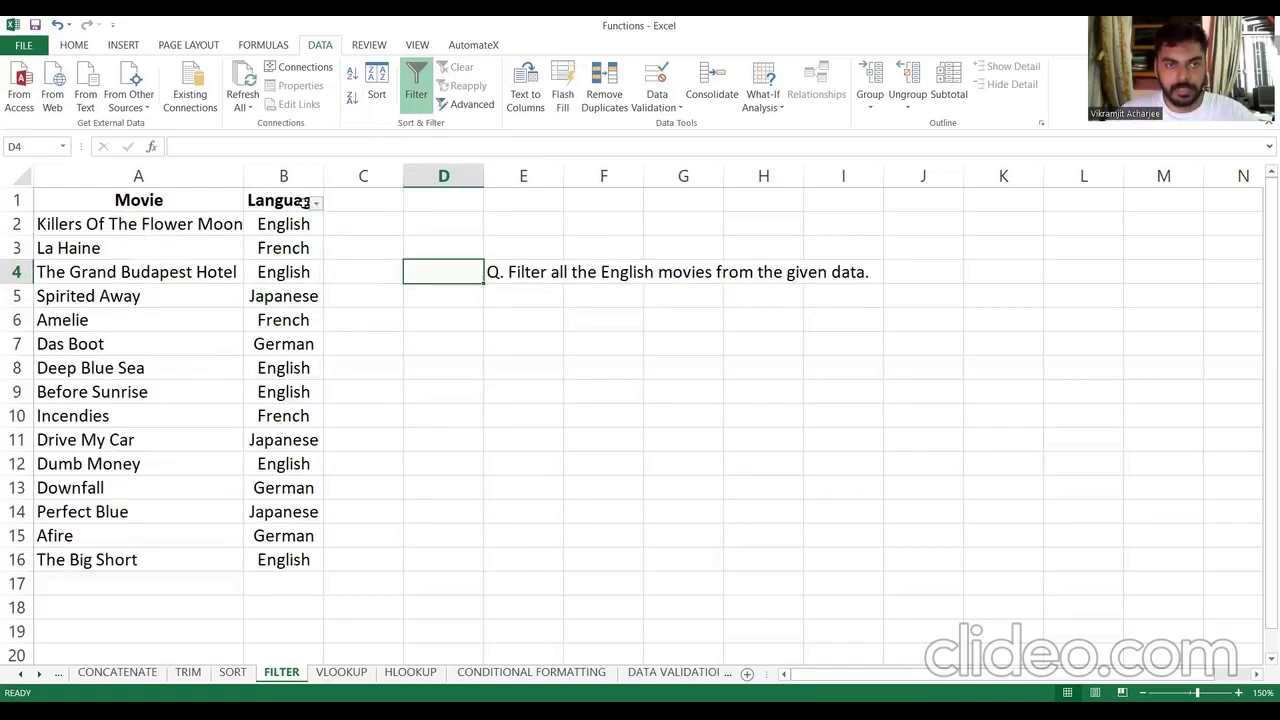
drag(299, 201, 270, 557)
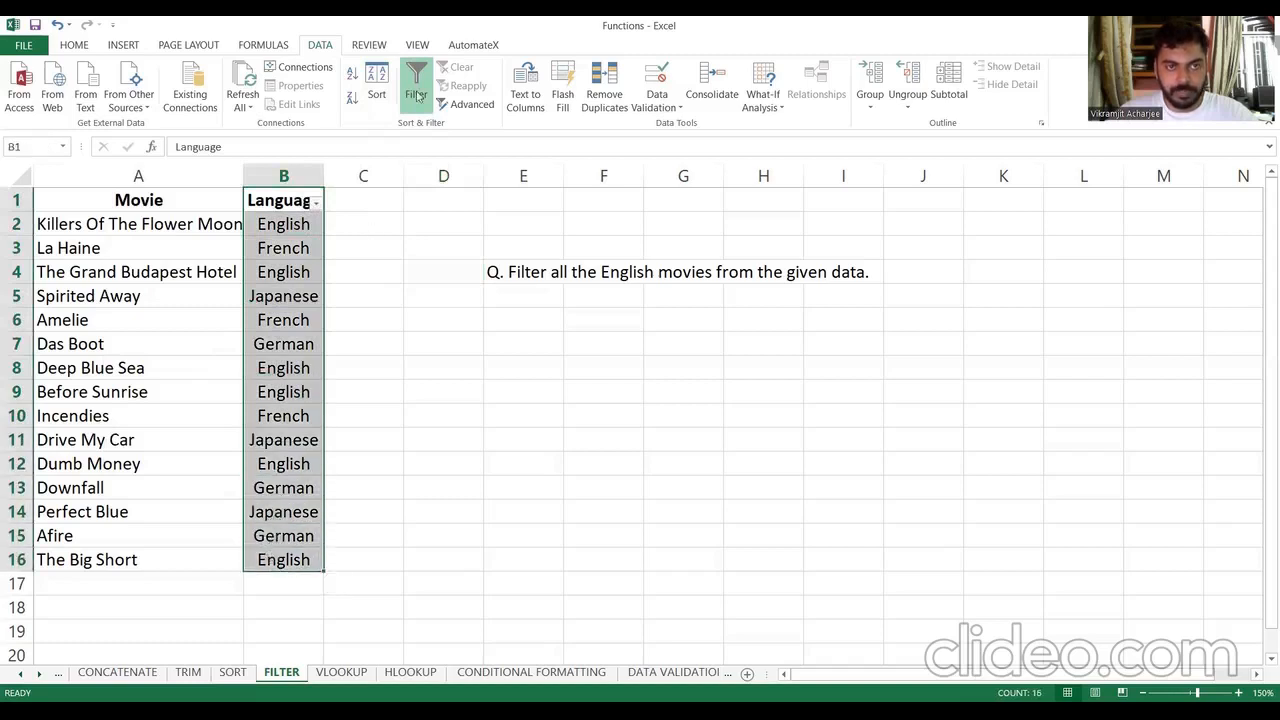
click(417, 88)
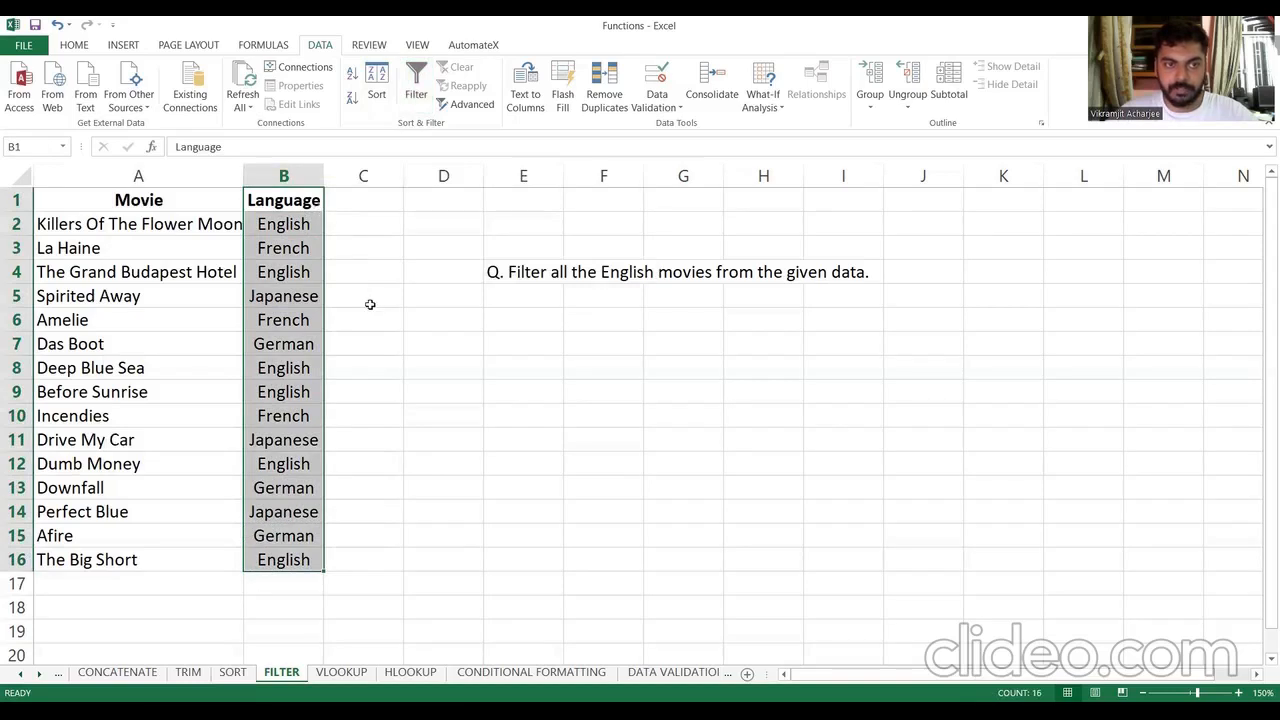
click(366, 307)
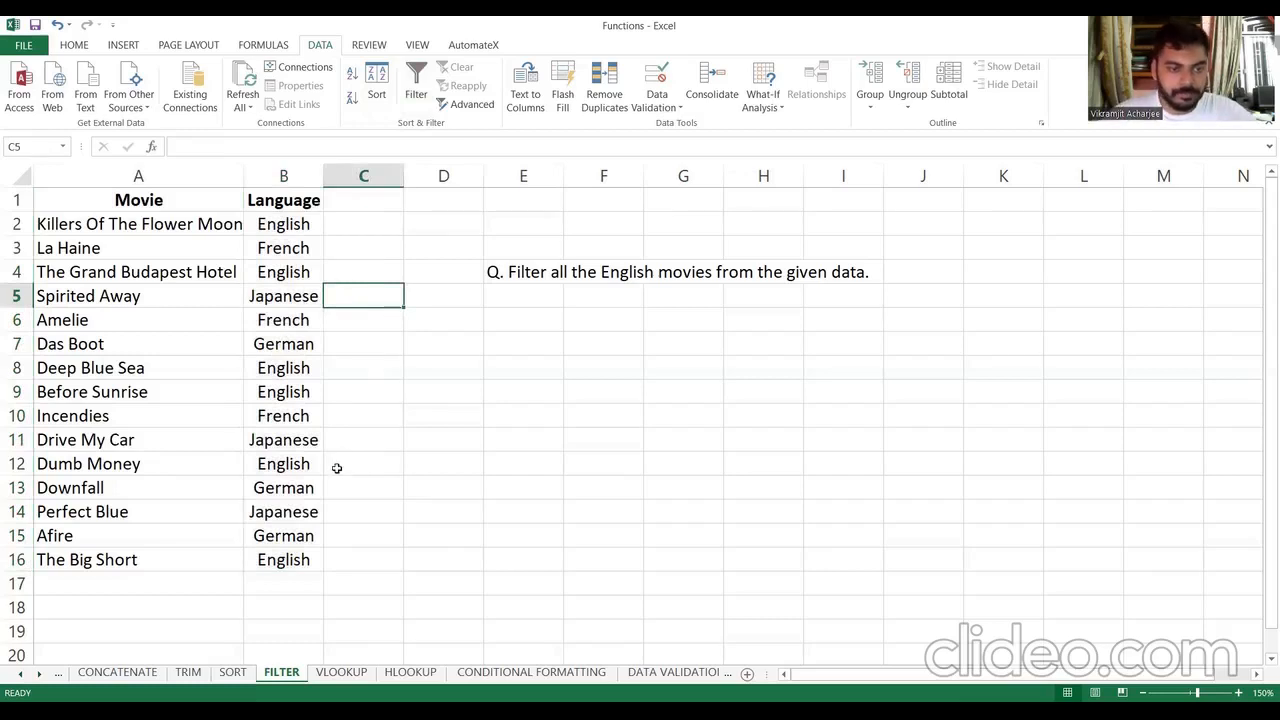
Step: Fill the three Japanese cells in the Language column (B5, B11 and B14) with yellow
click(307, 297)
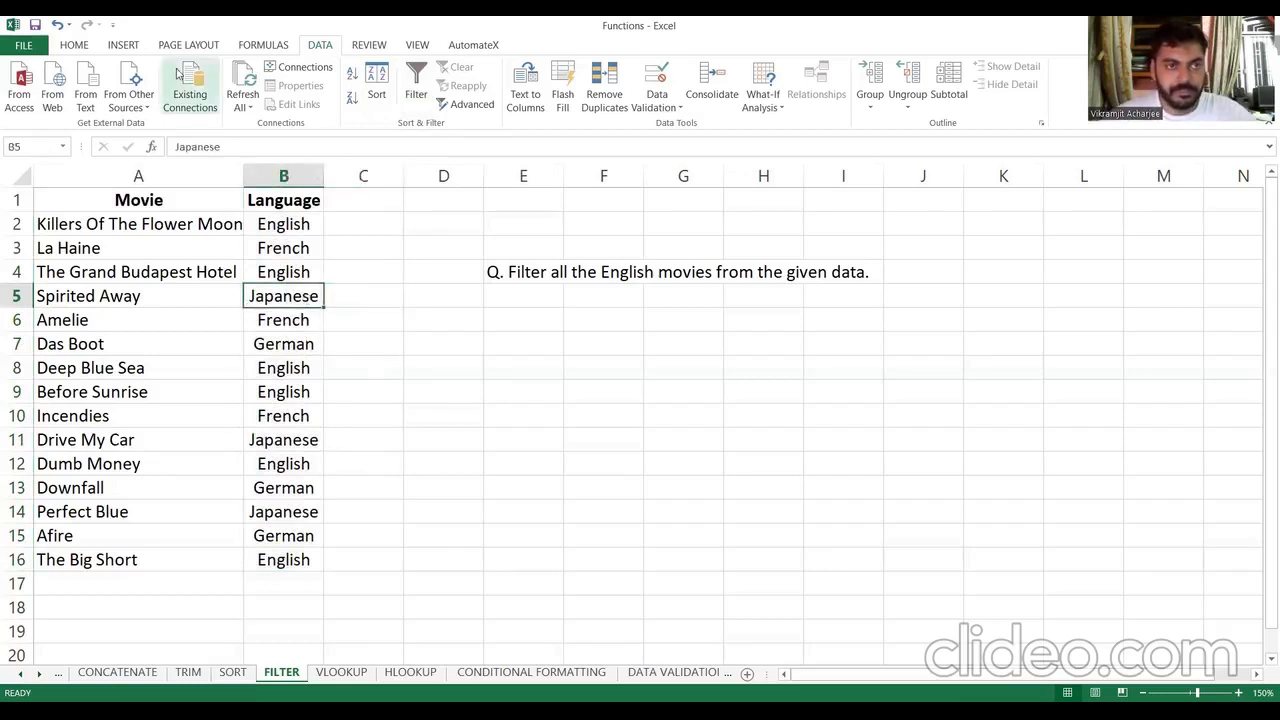
click(72, 48)
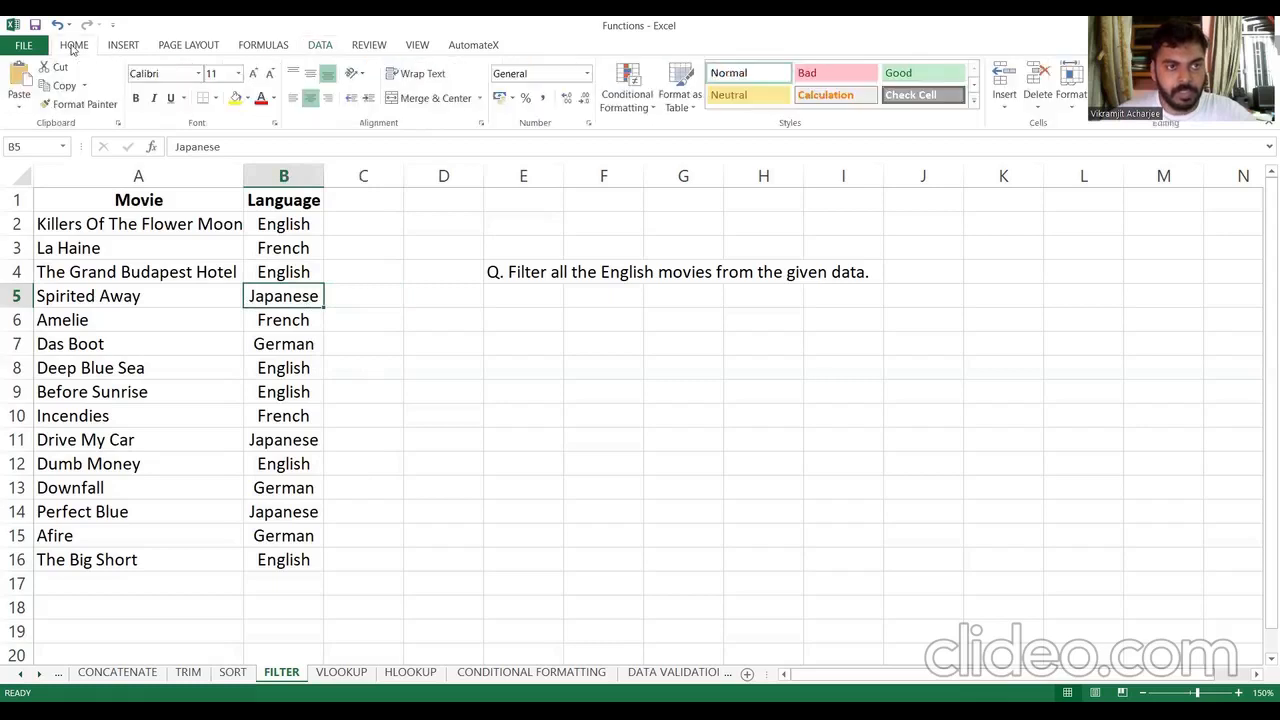
click(236, 98)
click(295, 438)
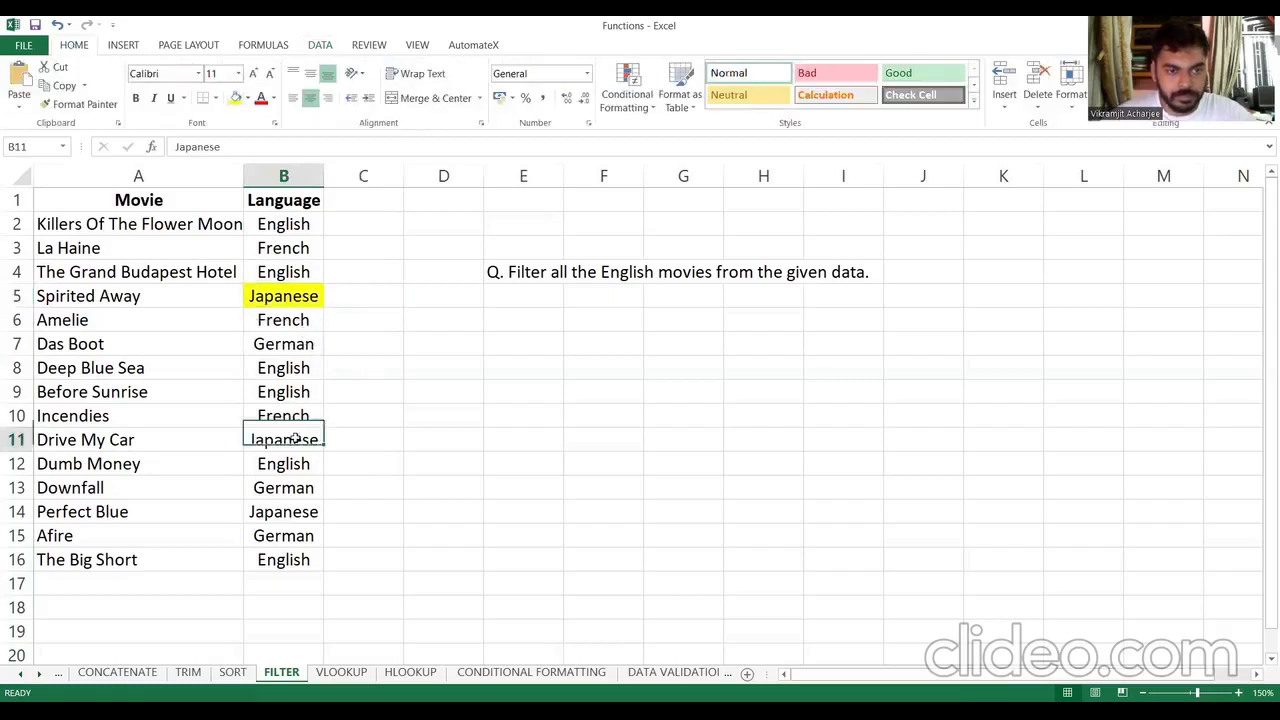
click(233, 99)
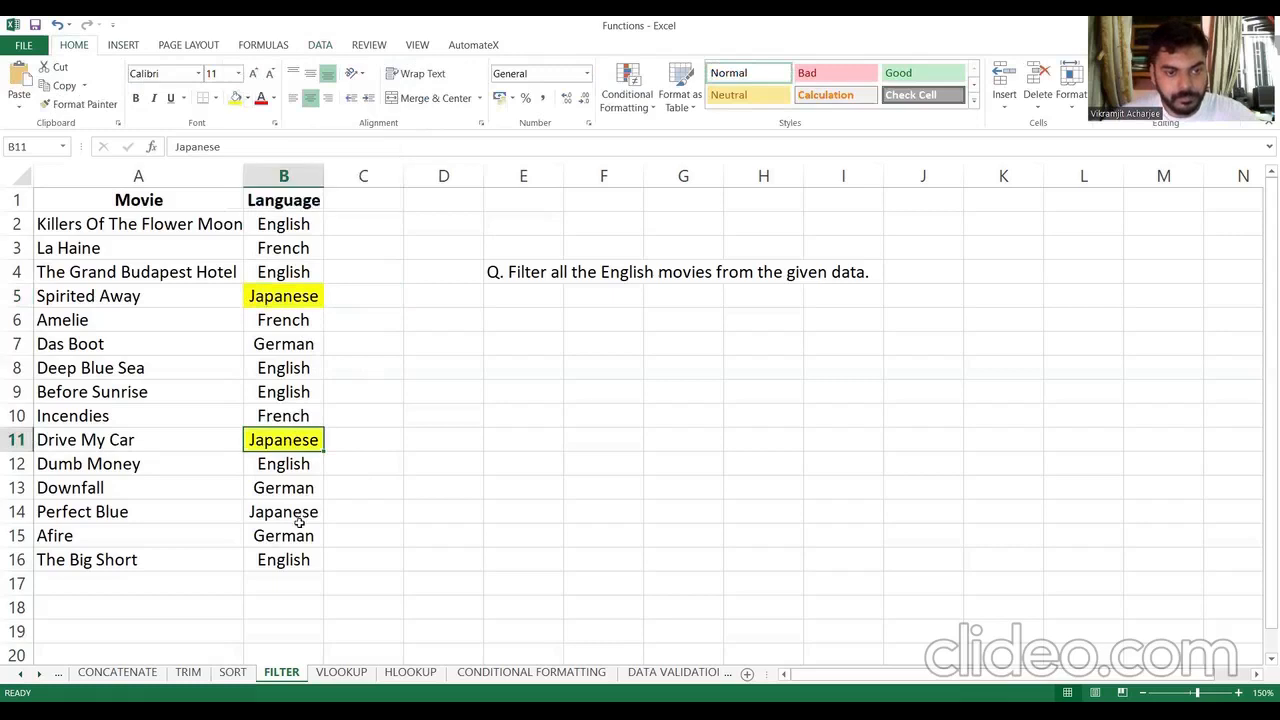
click(295, 513)
key(F4)
click(425, 446)
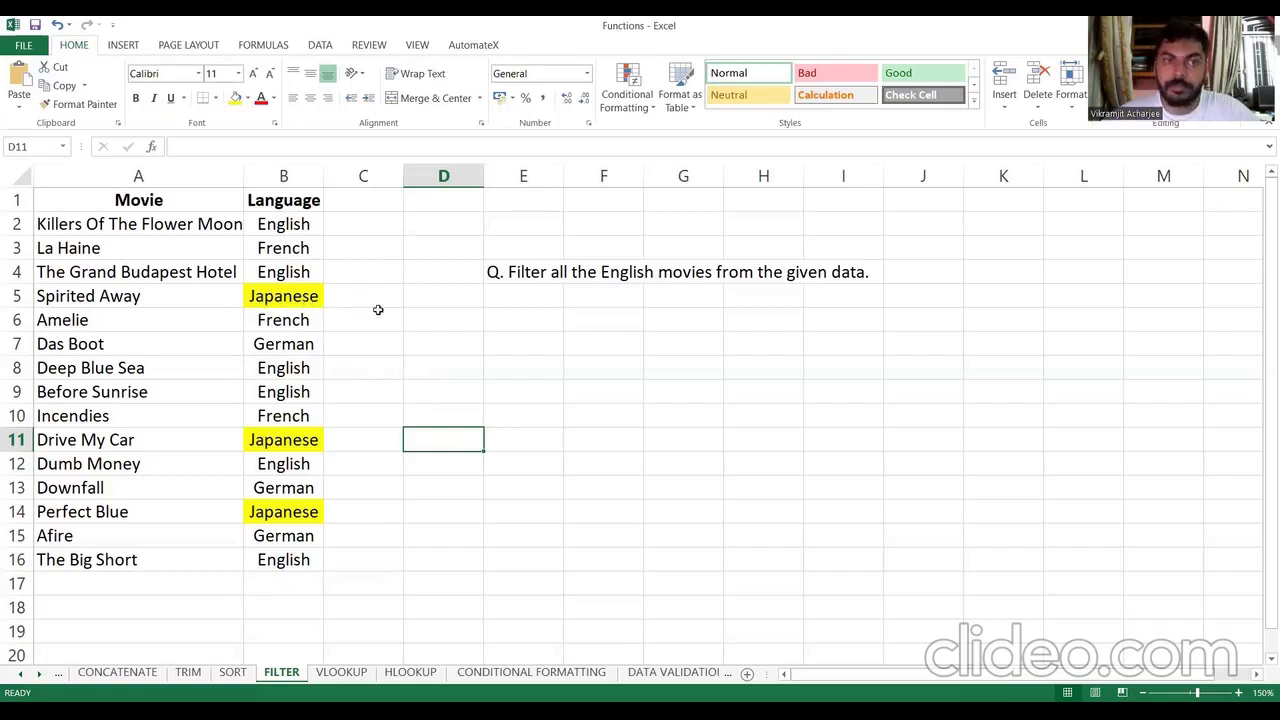
Step: Turn filtering back on for B1 to B16 and filter the Language column by yellow cell color
drag(310, 200, 303, 560)
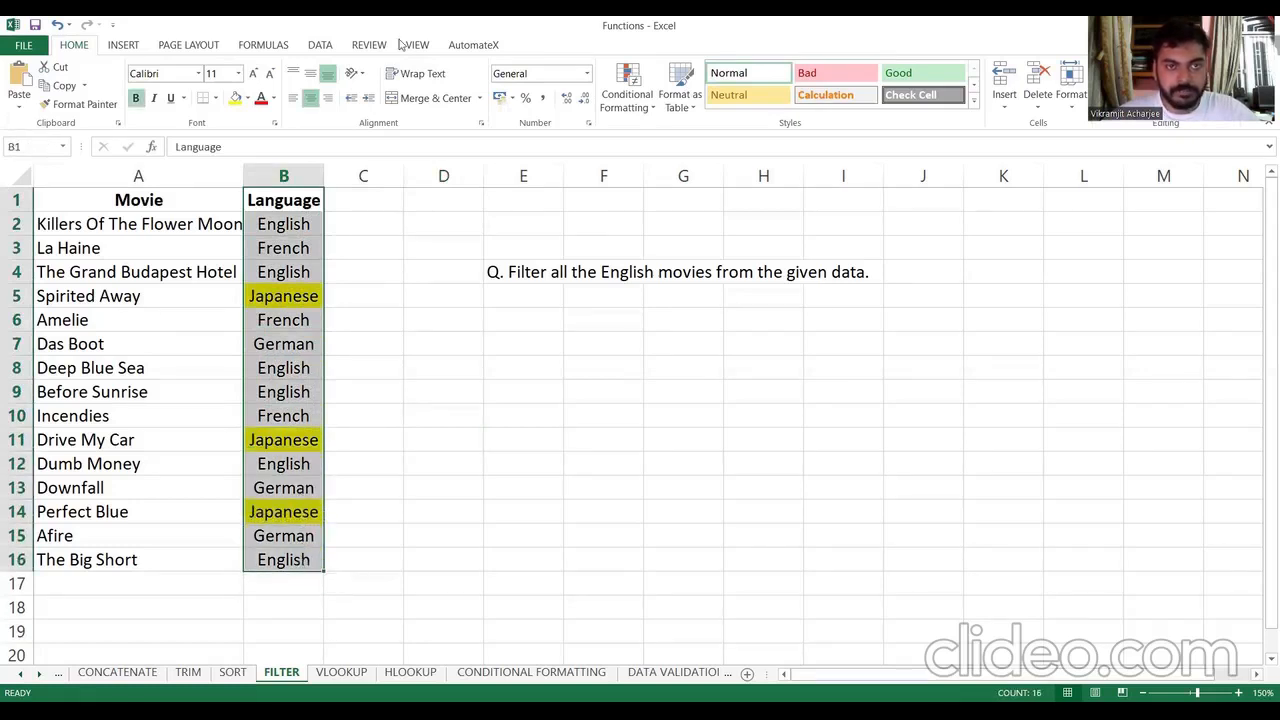
click(320, 45)
click(415, 82)
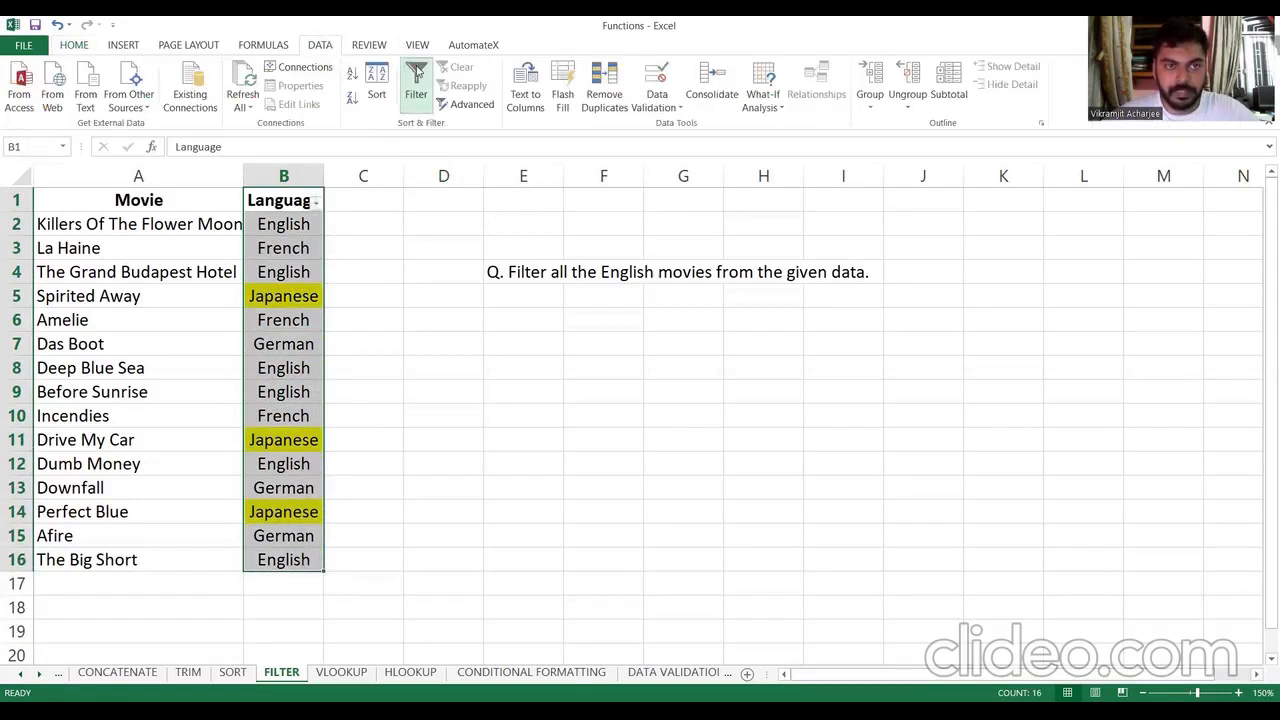
click(317, 205)
mouse_move(288, 302)
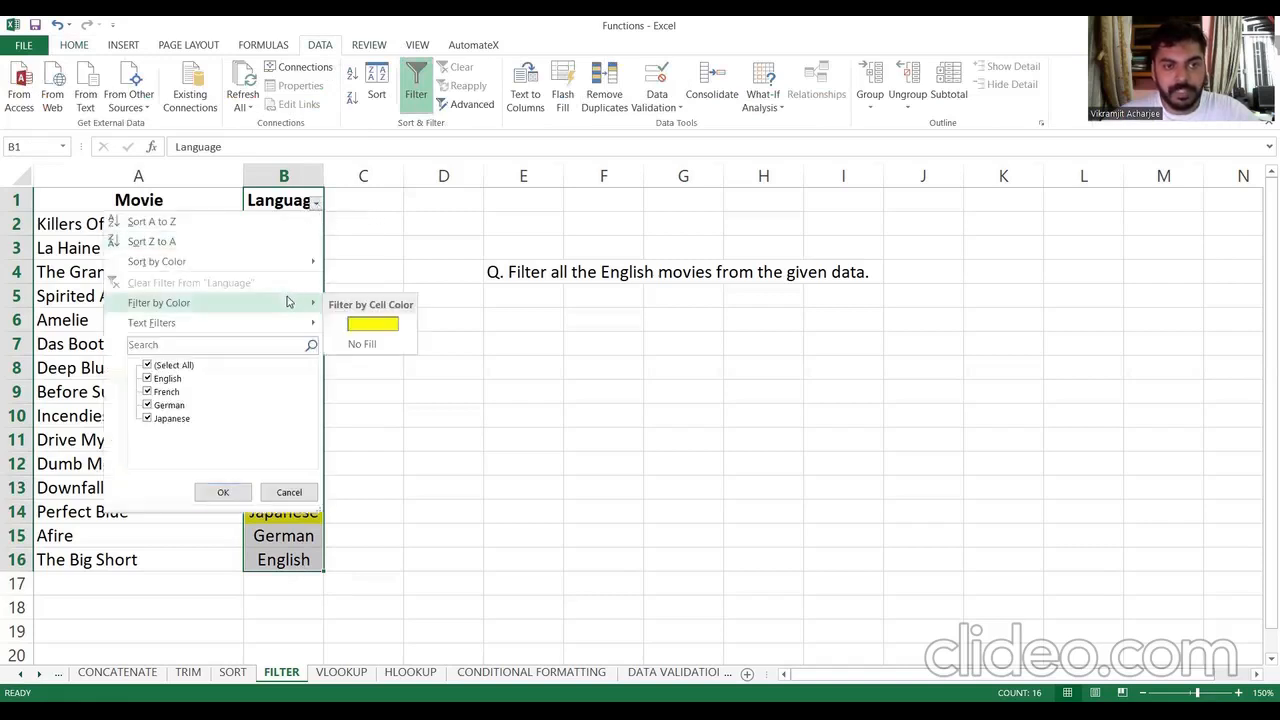
click(366, 322)
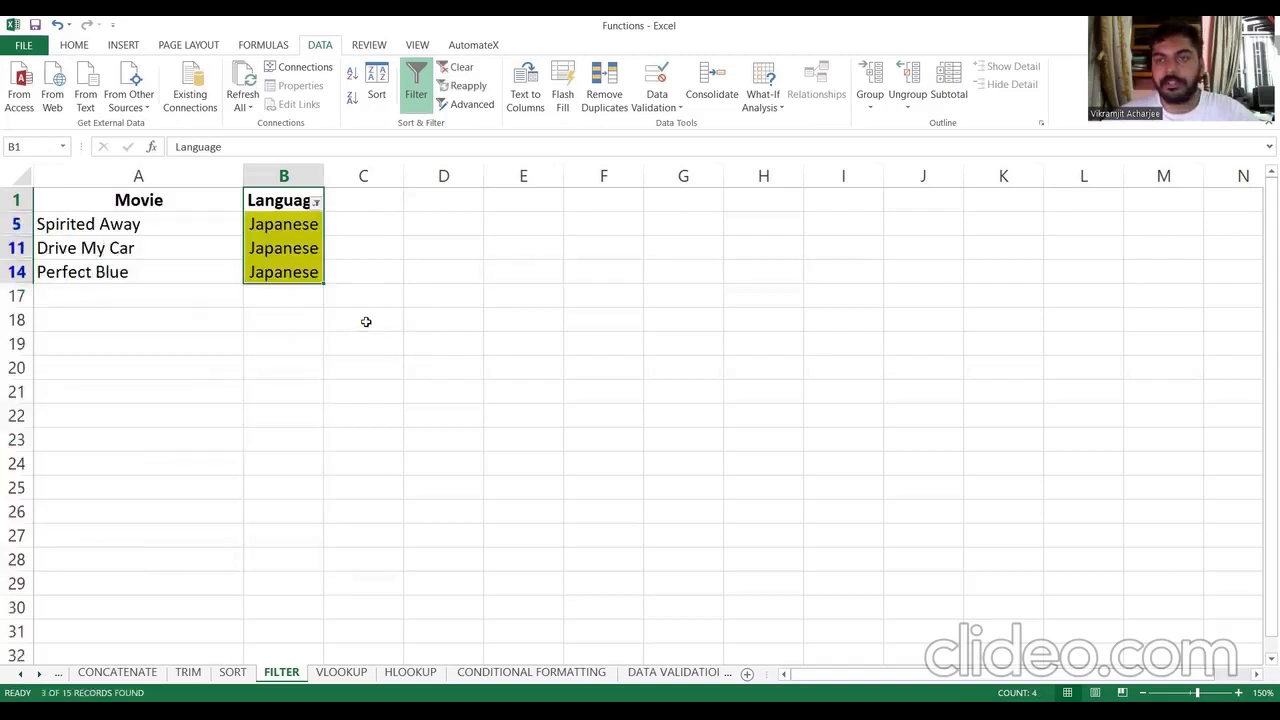
Step: Clear the cell color filter from the Language column and turn off its filtering
click(316, 204)
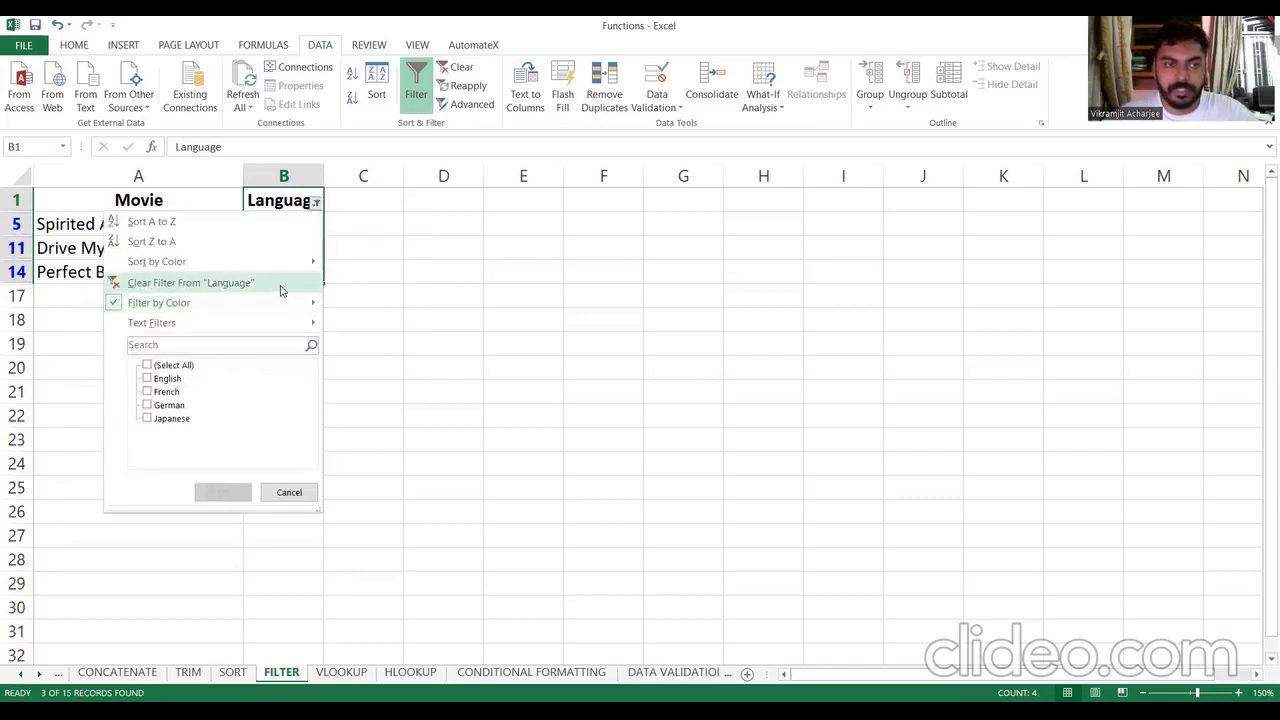
click(281, 287)
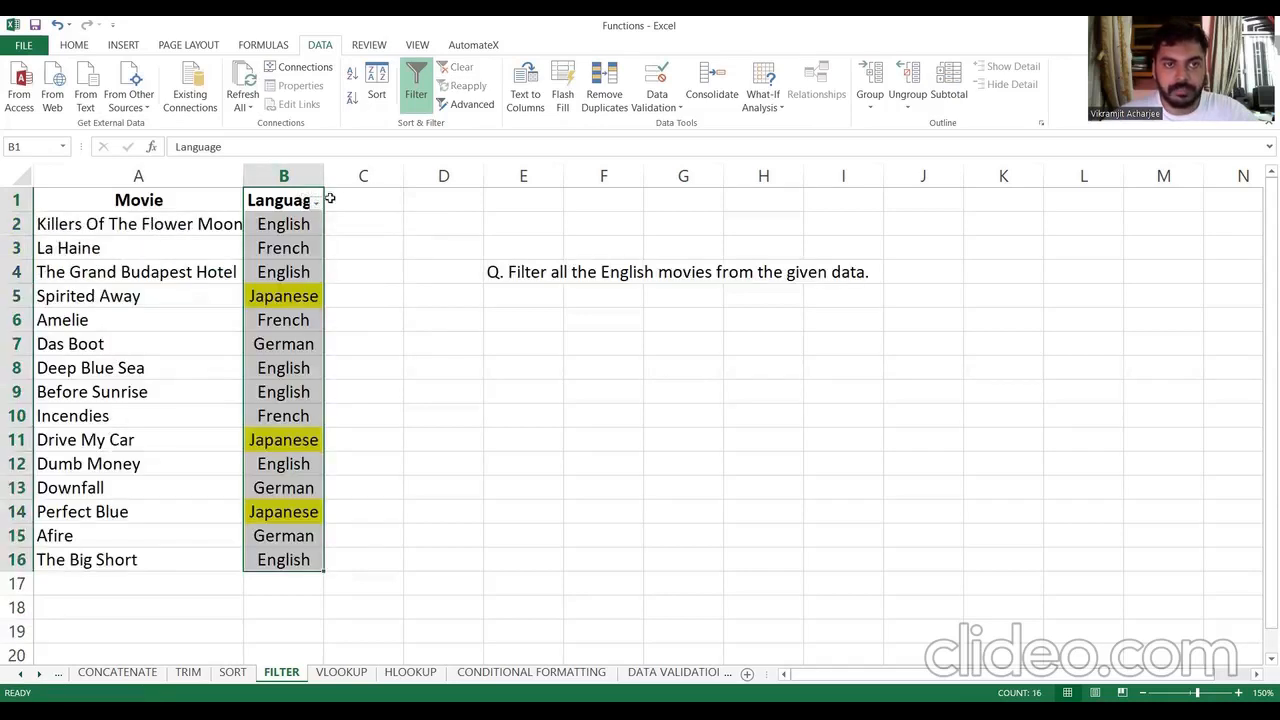
click(415, 88)
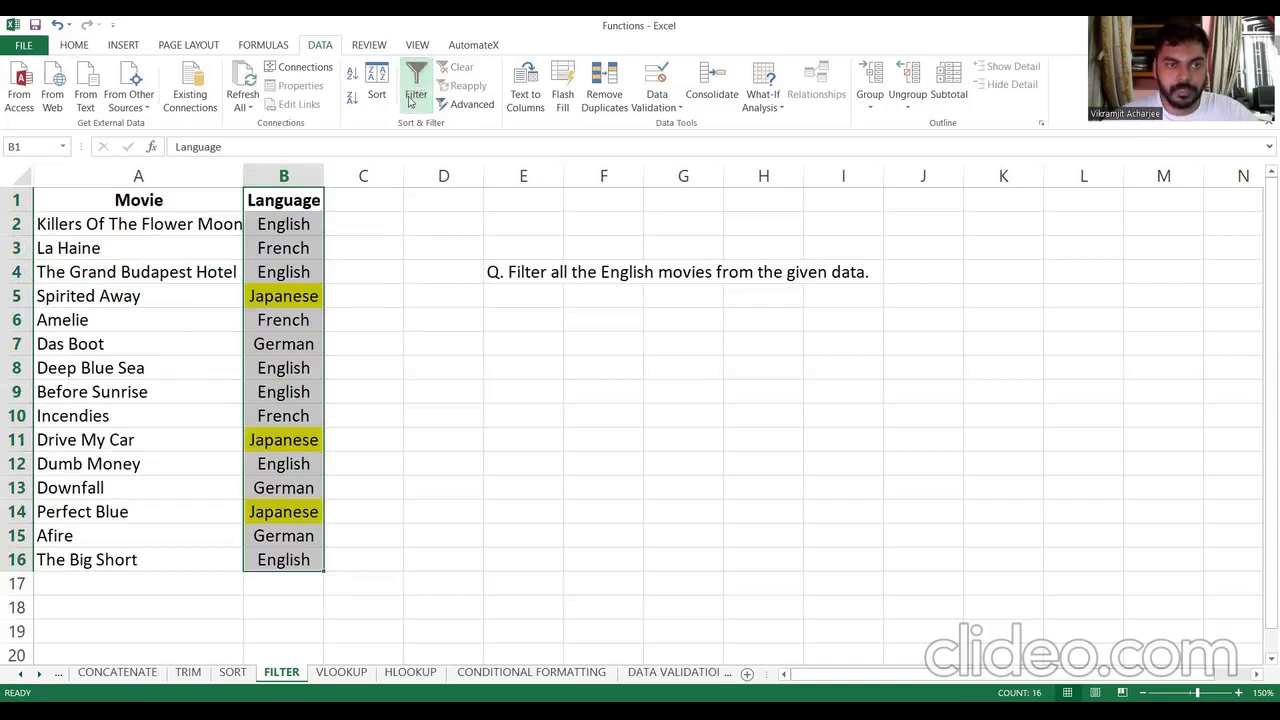
click(359, 274)
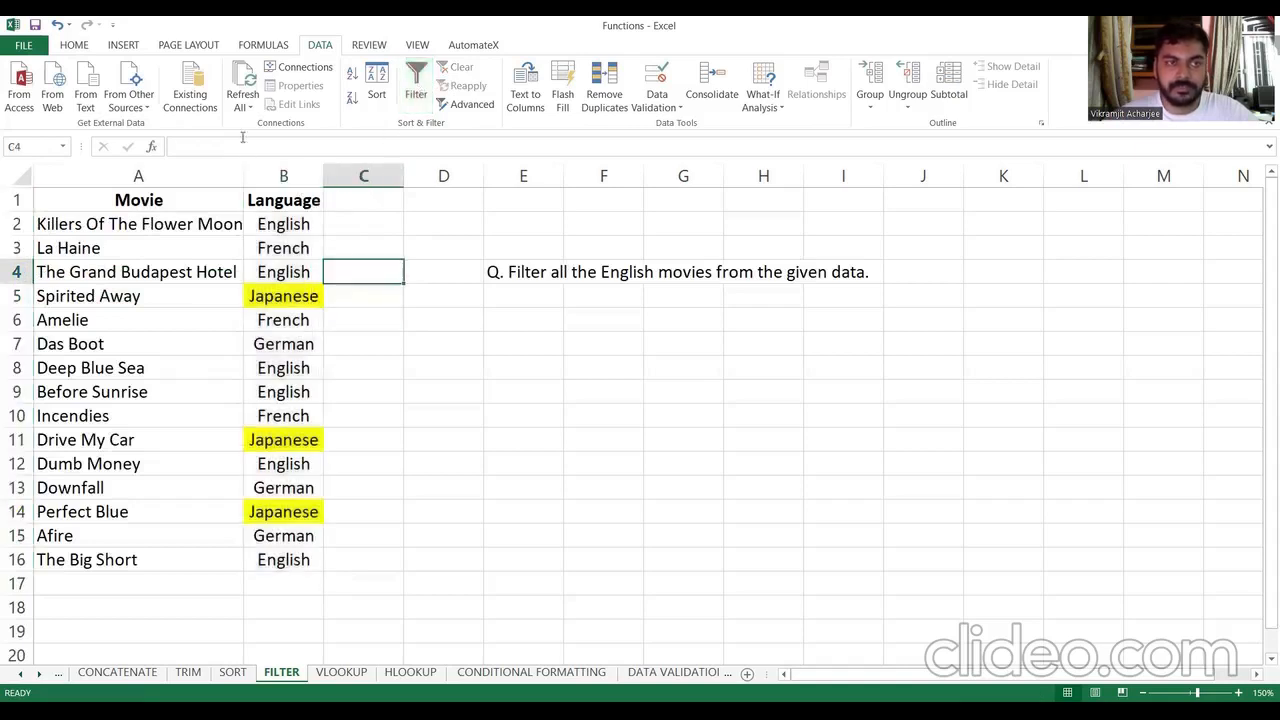
Step: Undo the color filtering changes and the yellow fills on the three Japanese cells
click(57, 25)
click(58, 25)
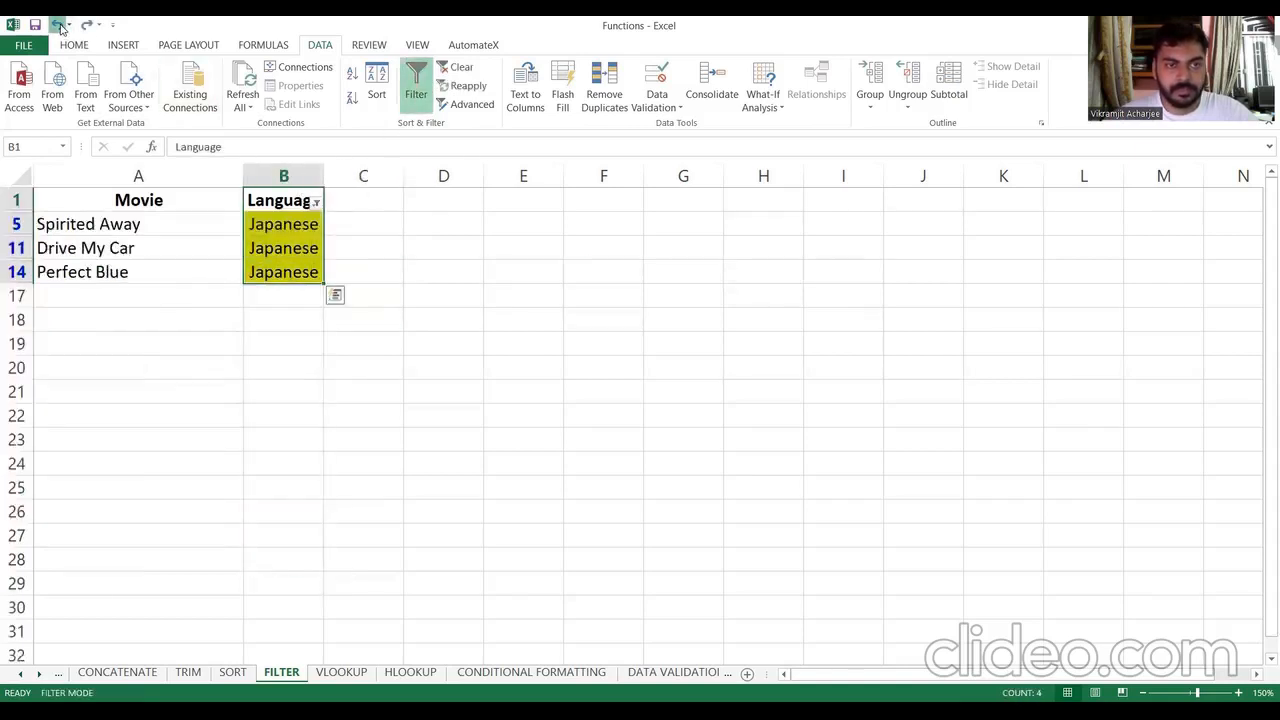
click(58, 25)
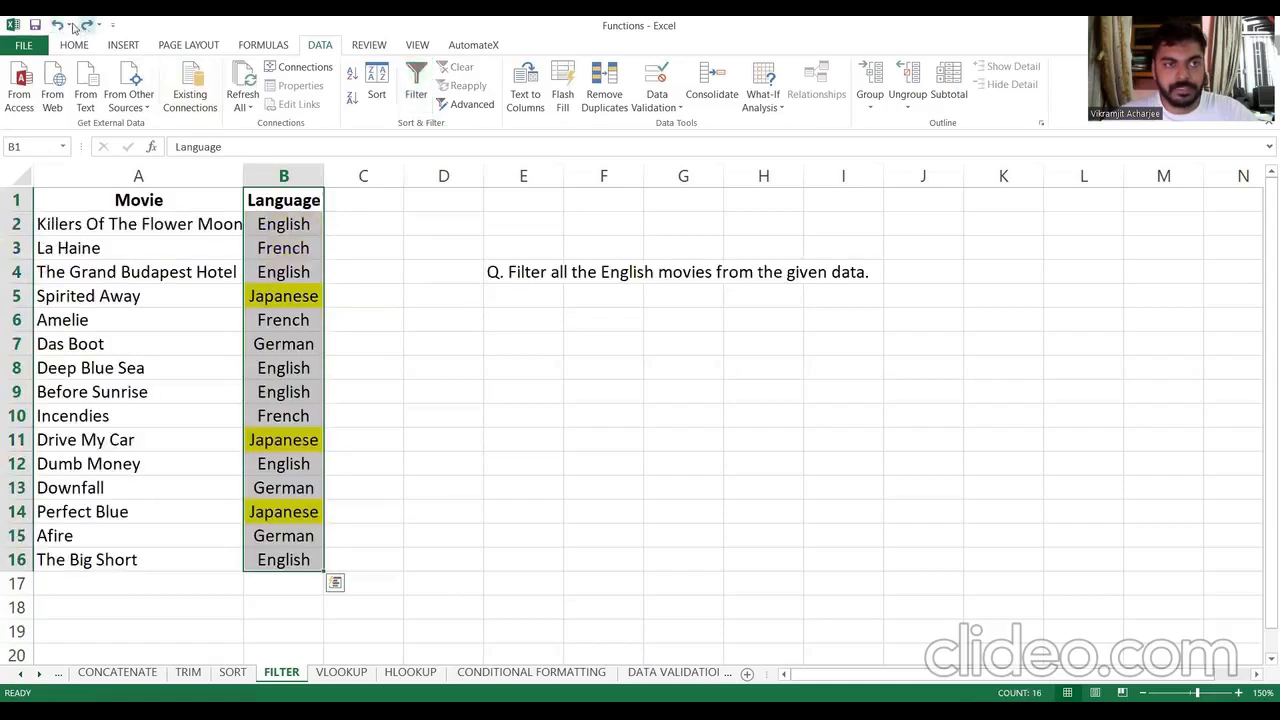
click(57, 25)
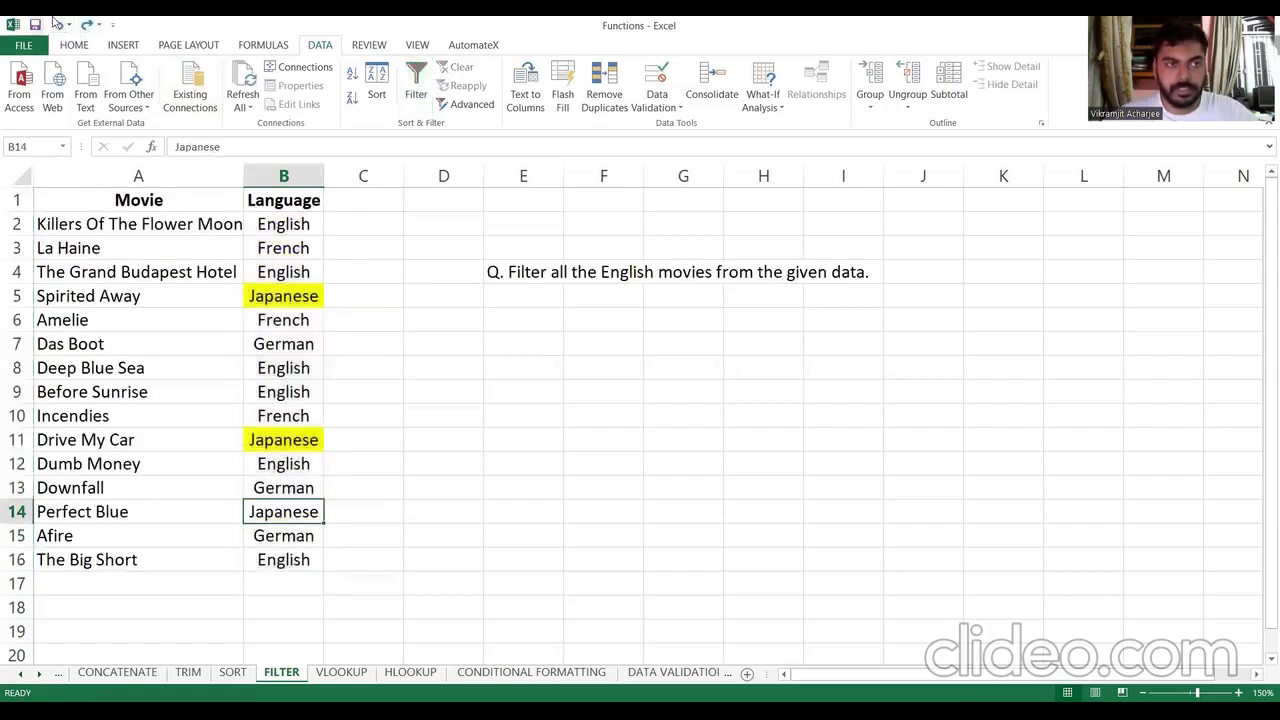
click(58, 25)
click(58, 25)
click(717, 491)
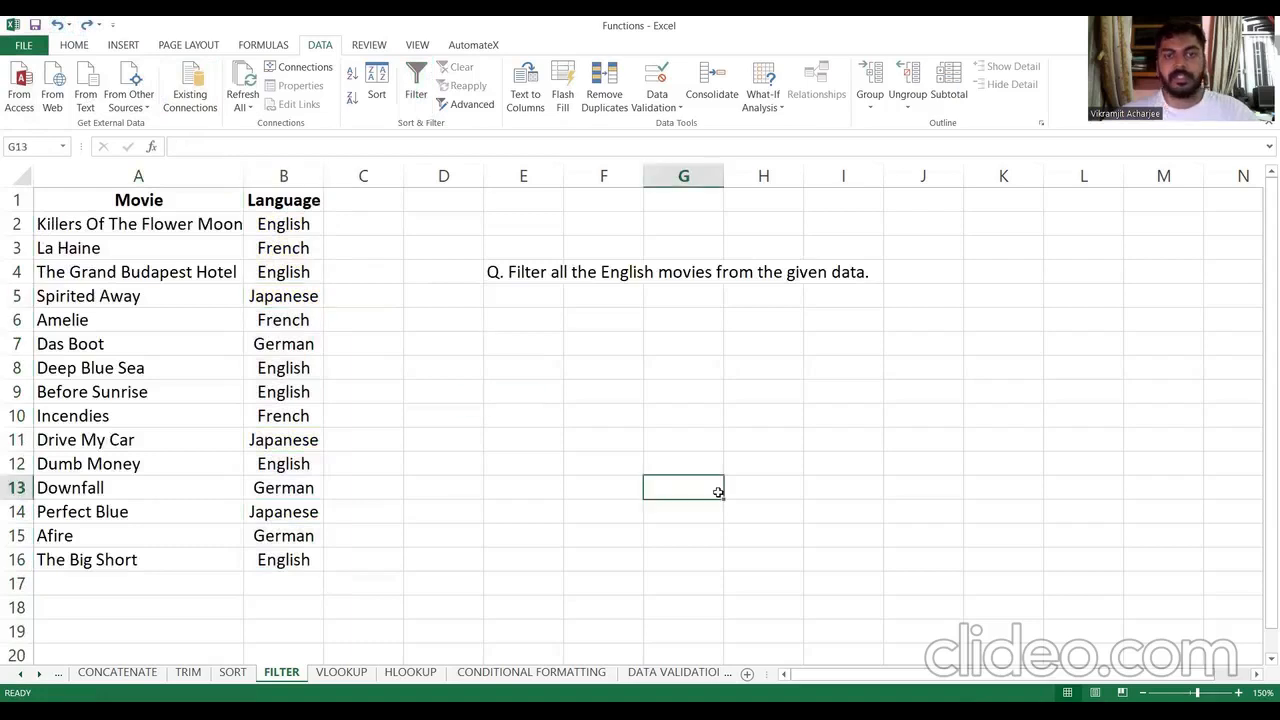